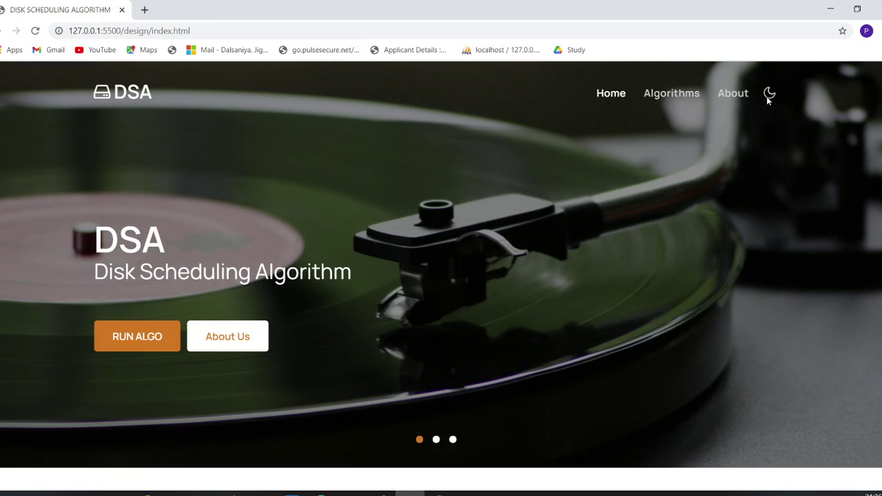
- Scroll the home page past the disk-time definitions, FCFS and SSTF sections toward SCAN and C-SCAN
{"action": "scroll", "coordinate": [530, 281], "scroll_direction": "down", "scroll_amount": 2}
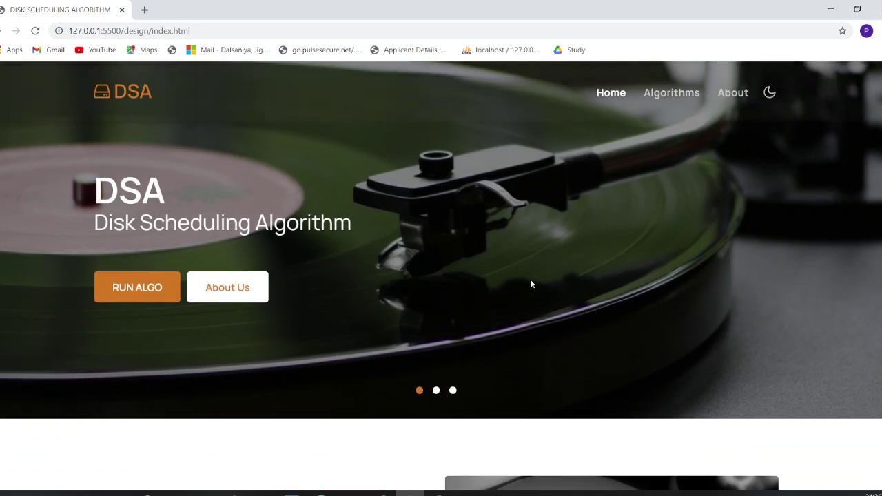
{"action": "scroll", "coordinate": [531, 282], "scroll_direction": "down", "scroll_amount": 4}
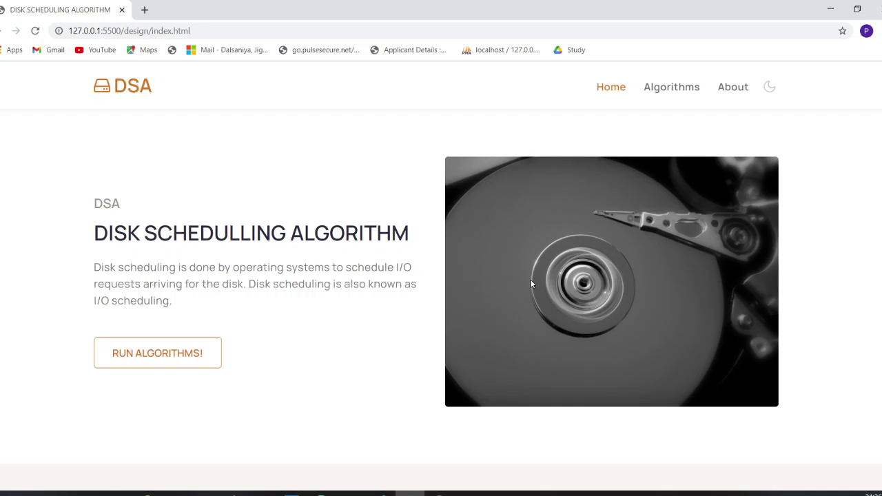
{"action": "scroll", "coordinate": [530, 279], "scroll_direction": "down", "scroll_amount": 5}
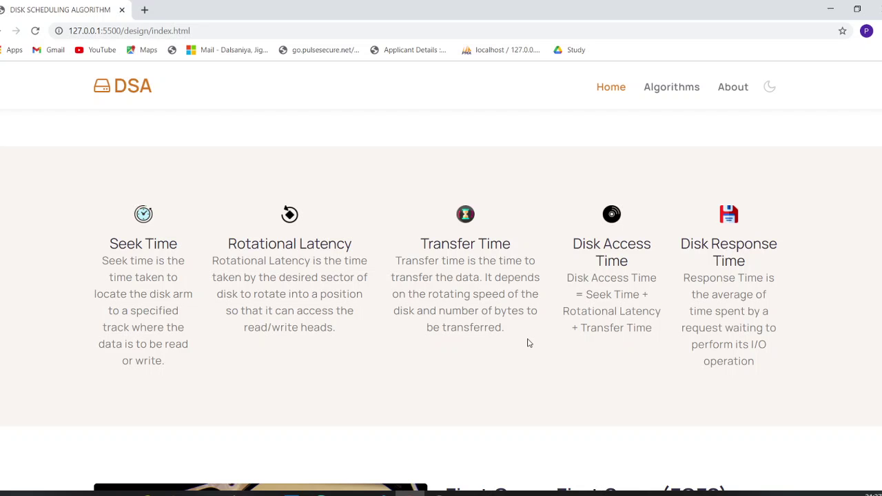
{"action": "scroll", "coordinate": [529, 343], "scroll_direction": "down", "scroll_amount": 4}
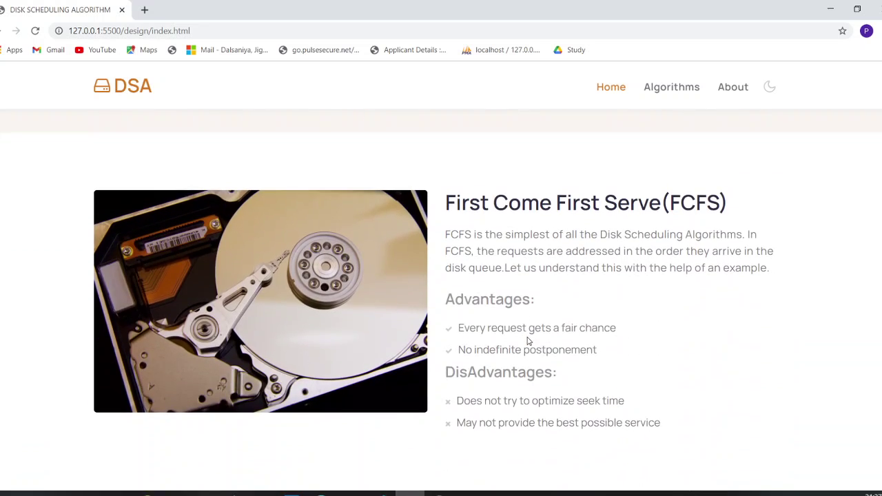
{"action": "scroll", "coordinate": [528, 341], "scroll_direction": "down", "scroll_amount": 1}
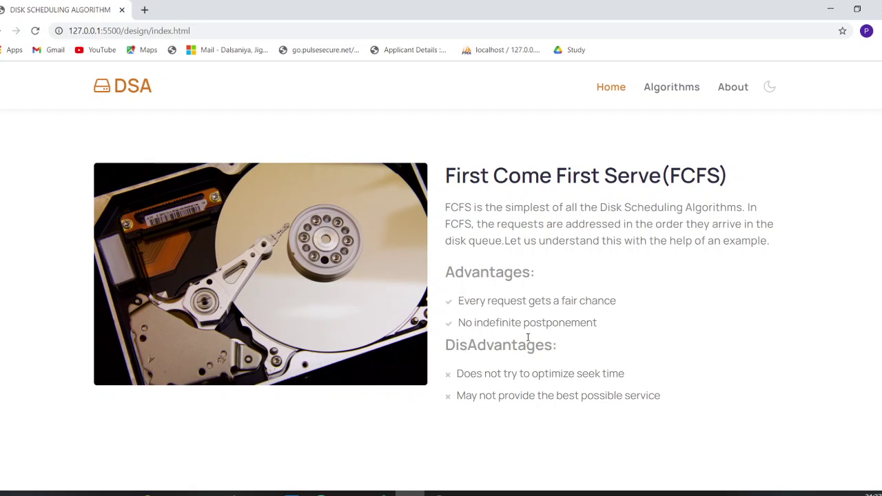
{"action": "scroll", "coordinate": [508, 349], "scroll_direction": "down", "scroll_amount": 3}
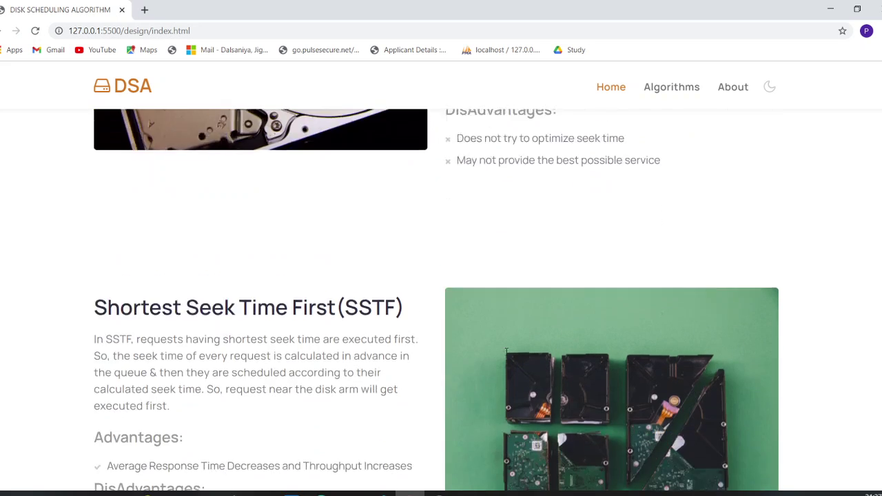
{"action": "scroll", "coordinate": [505, 350], "scroll_direction": "down", "scroll_amount": 3}
{"action": "scroll", "coordinate": [506, 350], "scroll_direction": "down", "scroll_amount": 1}
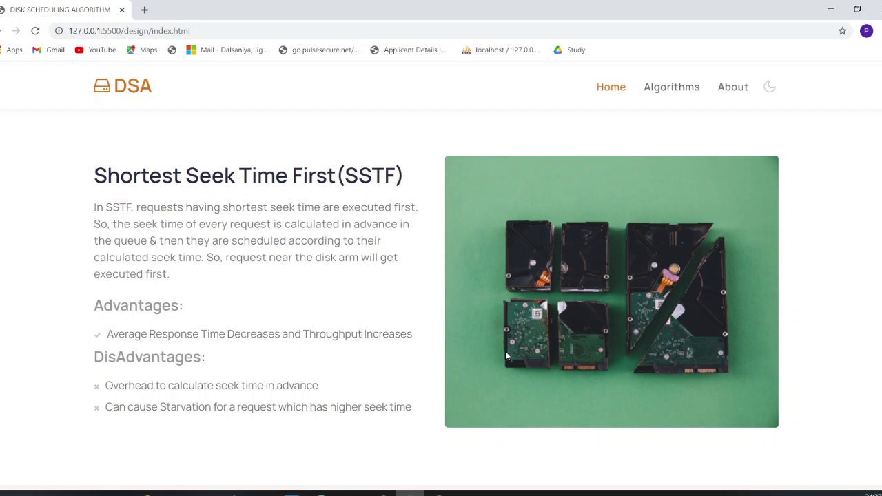
{"action": "scroll", "coordinate": [505, 350], "scroll_direction": "down", "scroll_amount": 5}
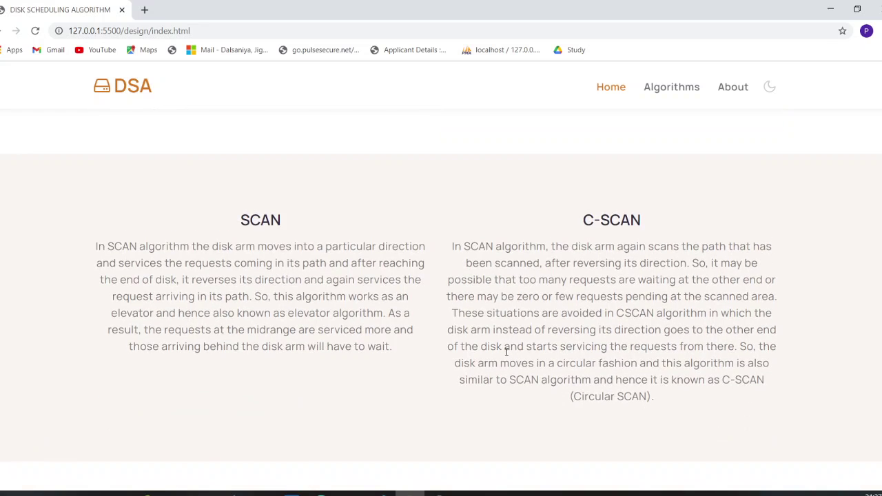
- Scroll down through the LOOK, C-LOOK and That's All sections, then back up to the hero carousel
{"action": "scroll", "coordinate": [506, 354], "scroll_direction": "down", "scroll_amount": 1}
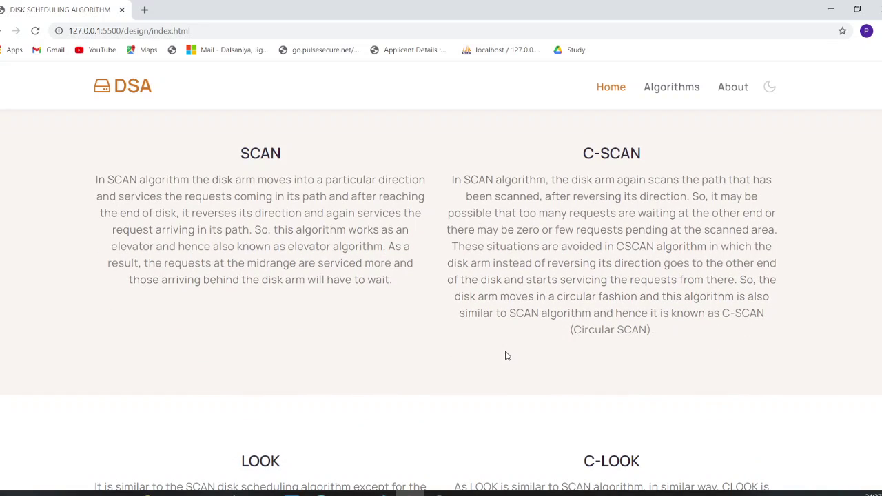
{"action": "scroll", "coordinate": [507, 355], "scroll_direction": "down", "scroll_amount": 4}
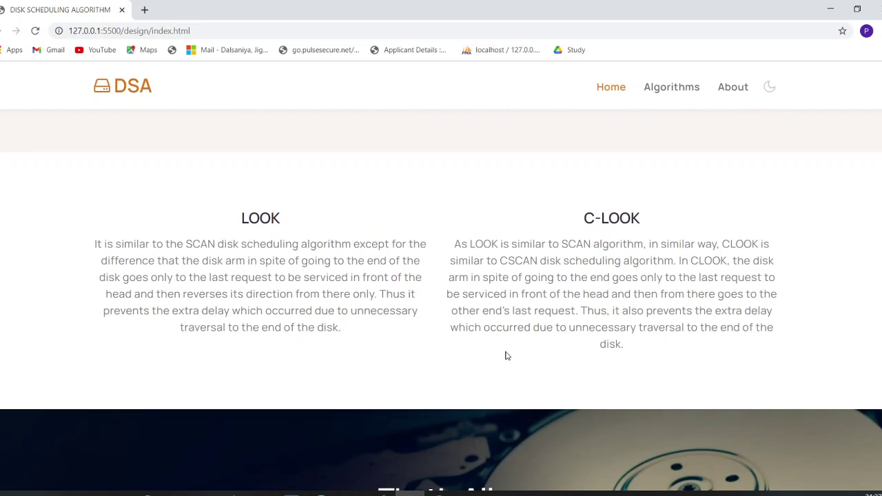
{"action": "scroll", "coordinate": [506, 355], "scroll_direction": "down", "scroll_amount": 2}
{"action": "scroll", "coordinate": [507, 356], "scroll_direction": "up", "scroll_amount": 5}
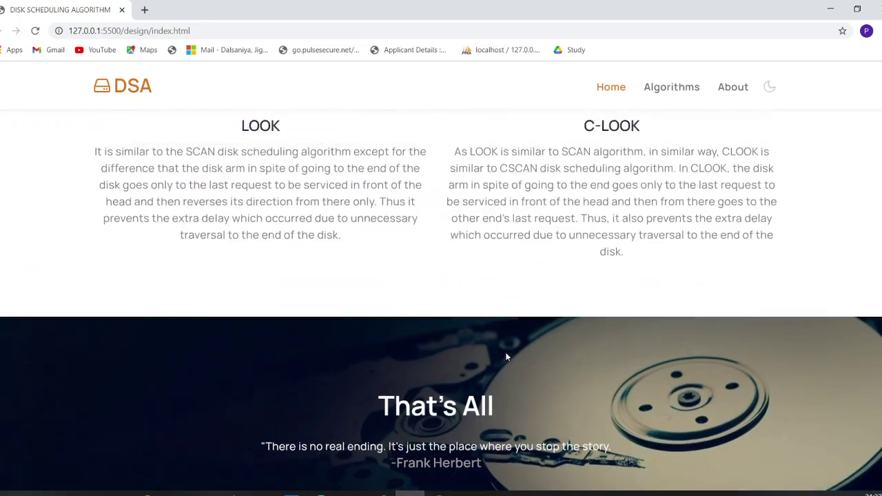
{"action": "scroll", "coordinate": [506, 356], "scroll_direction": "up", "scroll_amount": 15}
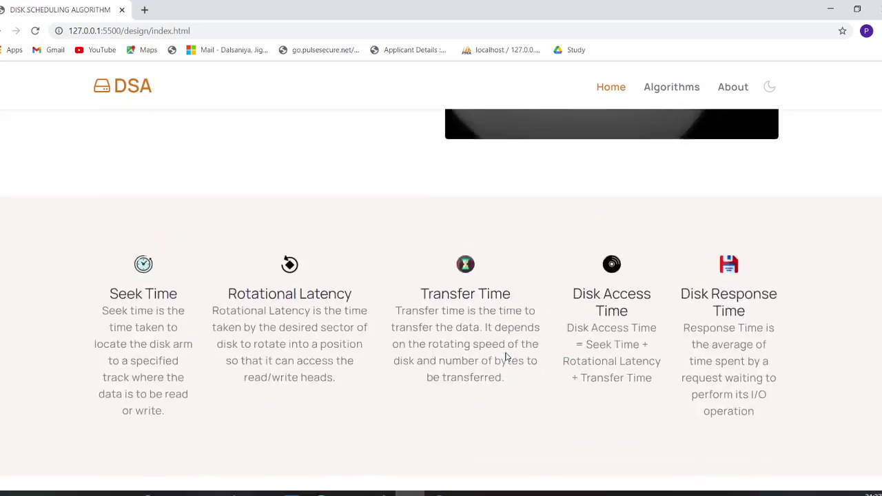
{"action": "scroll", "coordinate": [503, 371], "scroll_direction": "up", "scroll_amount": 2}
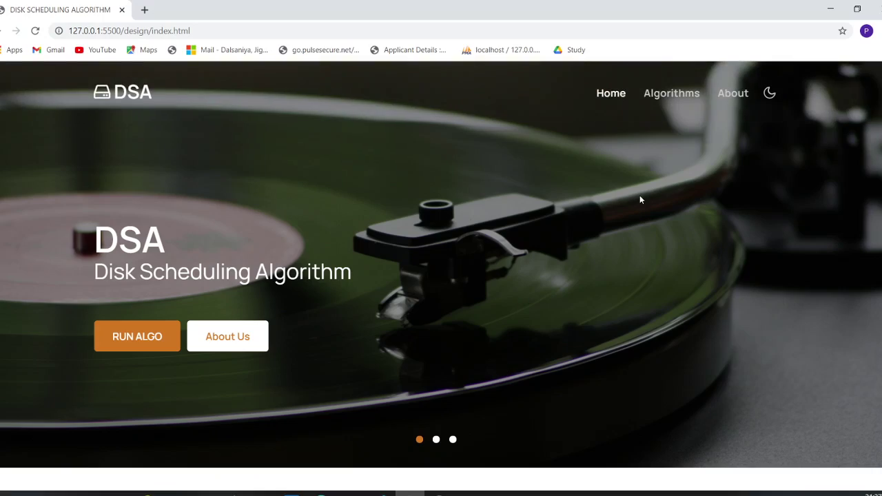
- On the Algorithms page, calculate with no algorithm chosen to get 'Algorithm not selected'
{"action": "left_click", "coordinate": [668, 94]}
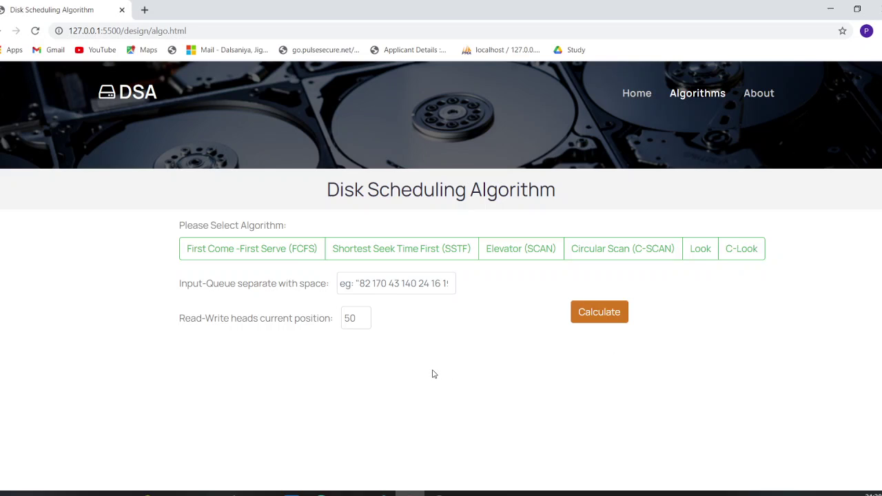
{"action": "left_click", "coordinate": [380, 289]}
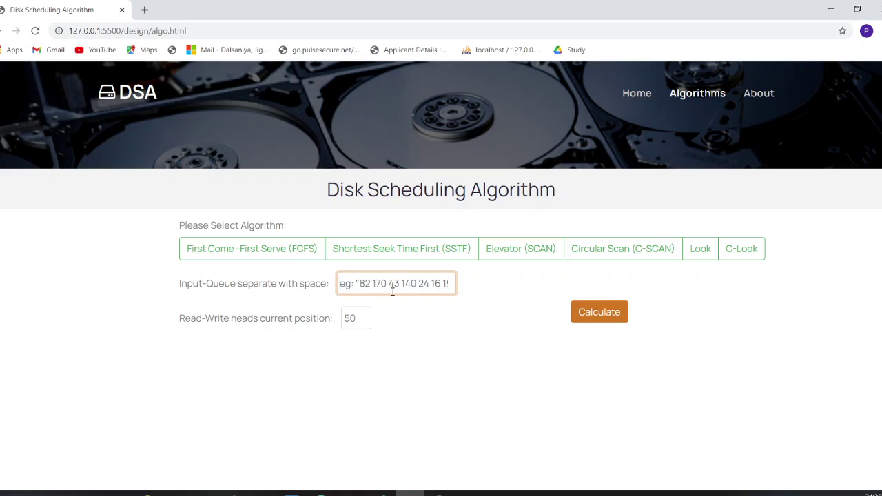
{"action": "left_click", "coordinate": [356, 318]}
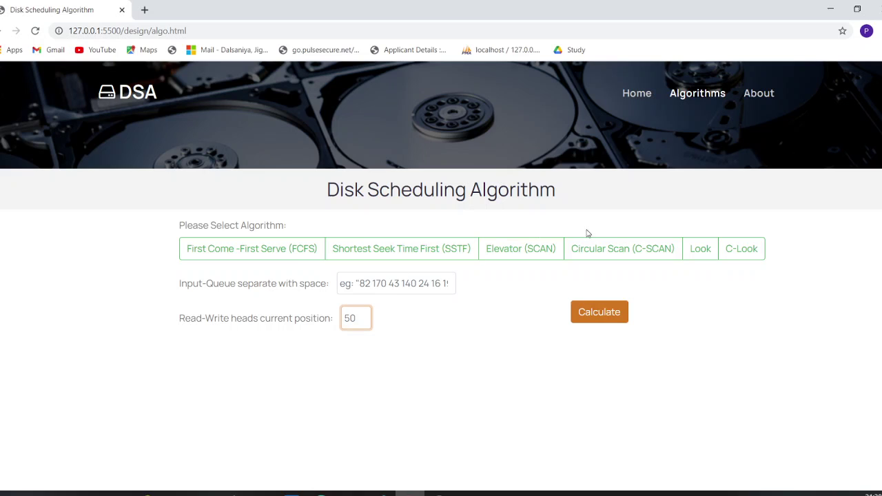
{"action": "left_click", "coordinate": [591, 319]}
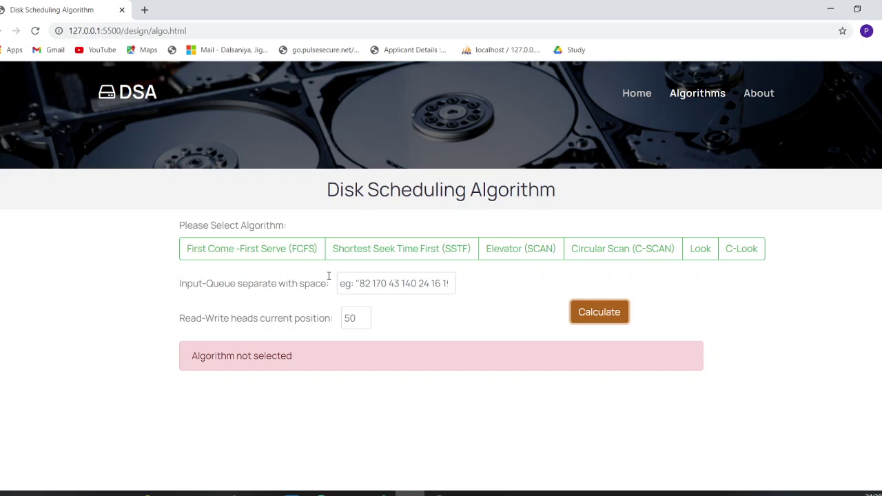
- Choose SSTF, set head position 25, and calculate with an empty queue
{"action": "left_click", "coordinate": [416, 257]}
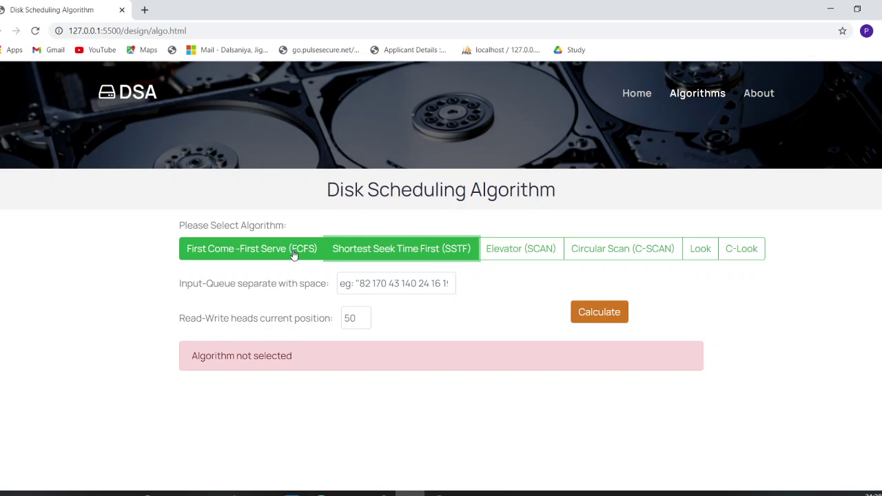
{"action": "left_click", "coordinate": [356, 317]}
{"action": "type", "text": "25"}
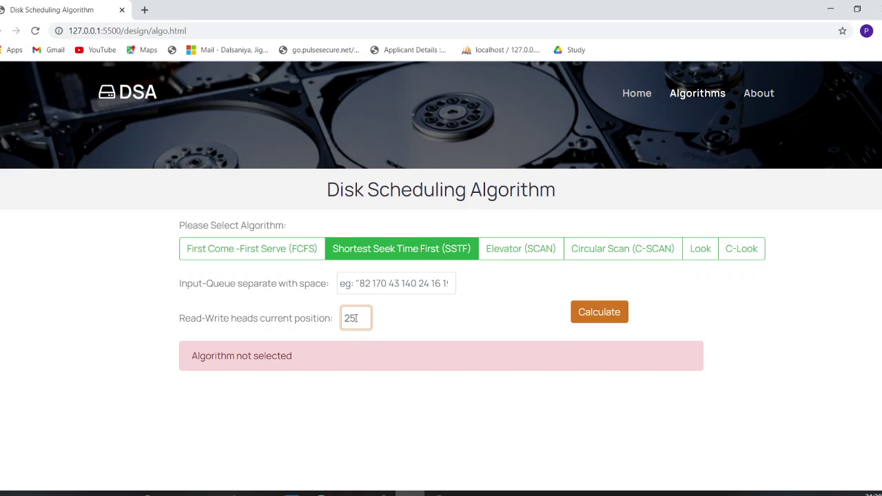
{"action": "left_click", "coordinate": [595, 309]}
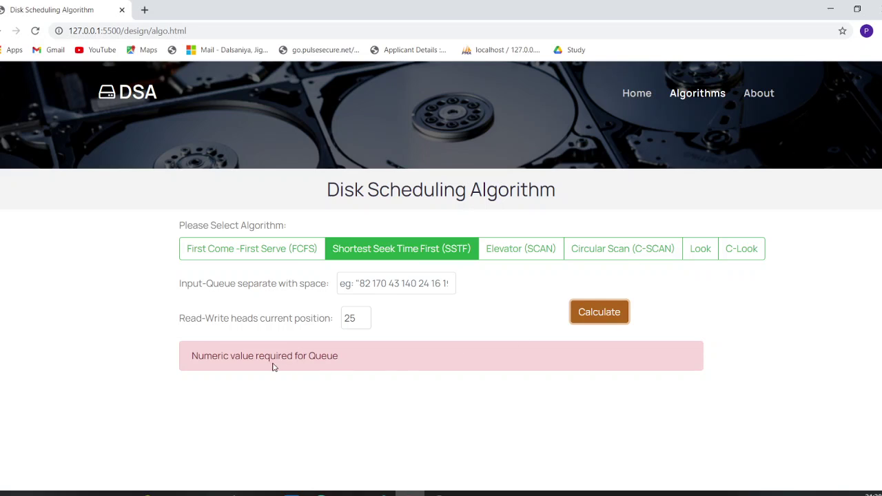
- Enter the letter queue 'c g h r d s' and calculate to get the non-numeric error
{"action": "left_click", "coordinate": [390, 283]}
{"action": "type", "text": "c"}
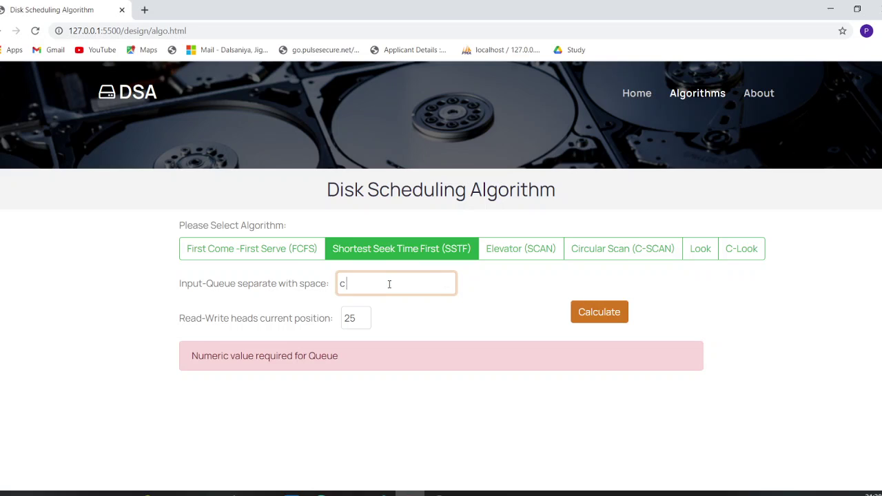
{"action": "type", "text": " g h r d s"}
{"action": "left_click", "coordinate": [587, 311]}
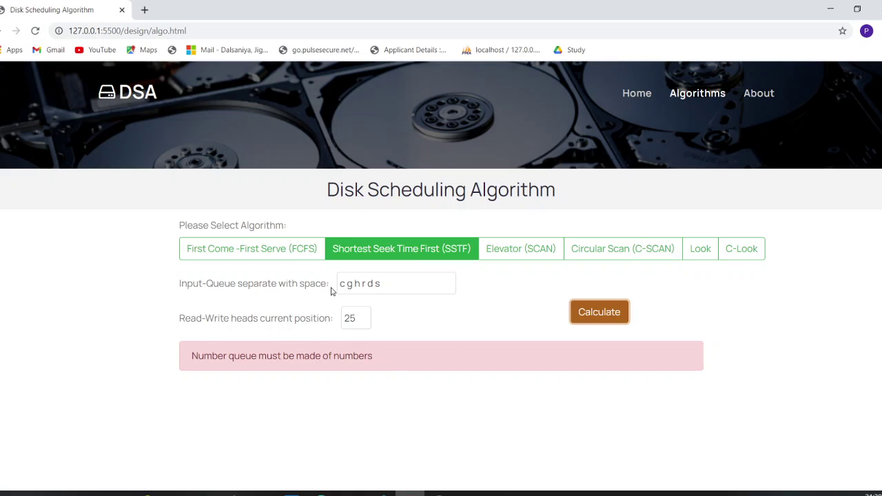
{"action": "left_click", "coordinate": [385, 284]}
{"action": "key", "text": "BackSpace"}
{"action": "key", "text": "BackSpace"}
{"action": "key", "text": "BackSpace"}
{"action": "key", "text": "BackSpace"}
{"action": "key", "text": "BackSpace"}
{"action": "key", "text": "BackSpace"}
{"action": "type", "text": "25 45 12 26 23"}
- Change the head position to 50 and recalculate, getting 'Please Enter Current Head Position'
{"action": "double_click", "coordinate": [360, 311]}
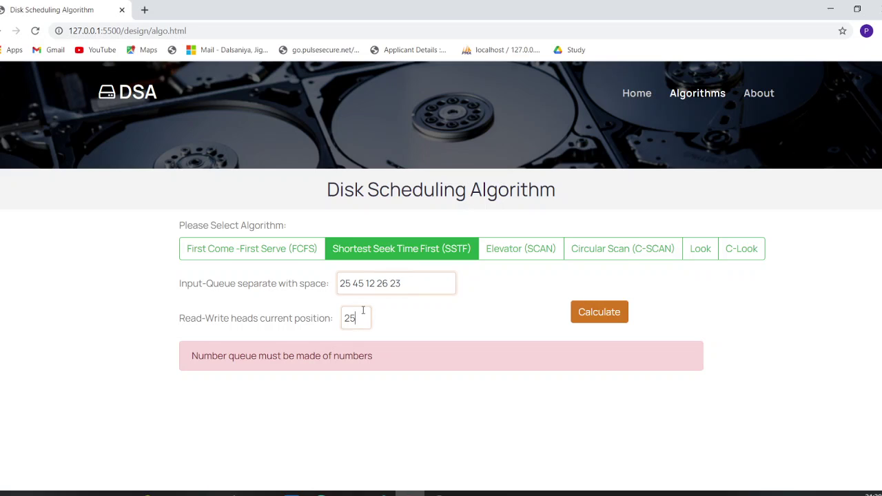
{"action": "type", "text": "50"}
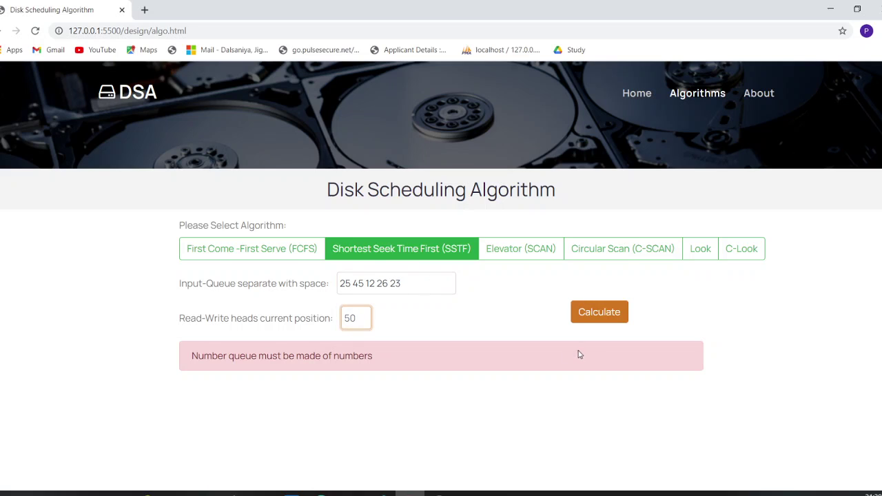
{"action": "left_click", "coordinate": [586, 328]}
{"action": "left_click", "coordinate": [585, 322]}
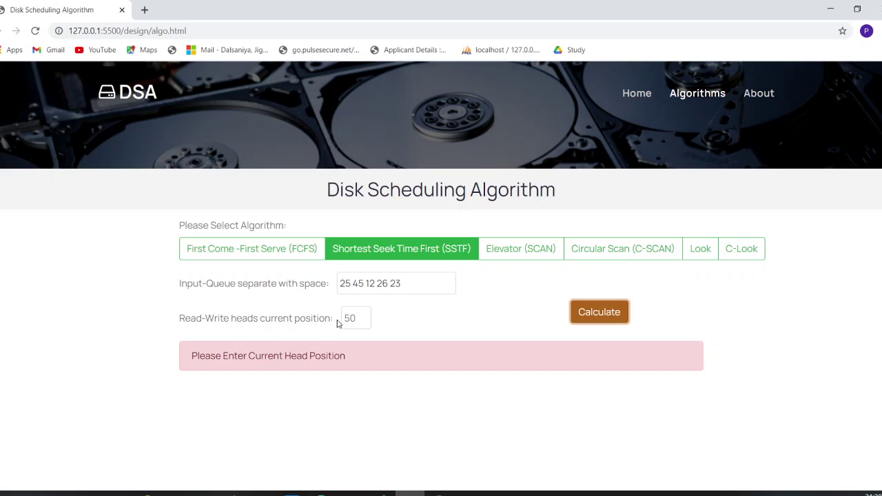
- Switch the algorithm to FCFS and clear the request queue
{"action": "left_click", "coordinate": [289, 247]}
{"action": "left_click", "coordinate": [414, 288]}
{"action": "key", "text": "BackSpace"}
{"action": "key", "text": "BackSpace"}
{"action": "key", "text": "BackSpace"}
{"action": "key", "text": "BackSpace"}
{"action": "key", "text": "BackSpace"}
{"action": "key", "text": "BackSpace"}
{"action": "key", "text": "BackSpace"}
{"action": "key", "text": "BackSpace"}
{"action": "key", "text": "BackSpace"}
{"action": "key", "text": "BackSpace"}
{"action": "key", "text": "BackSpace"}
{"action": "key", "text": "BackSpace"}
{"action": "key", "text": "BackSpace"}
{"action": "key", "text": "BackSpace"}
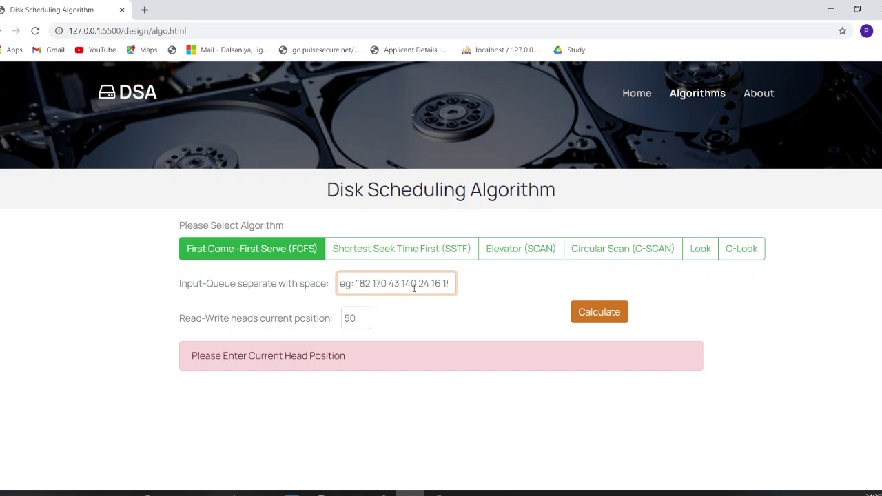
{"action": "left_click", "coordinate": [365, 316]}
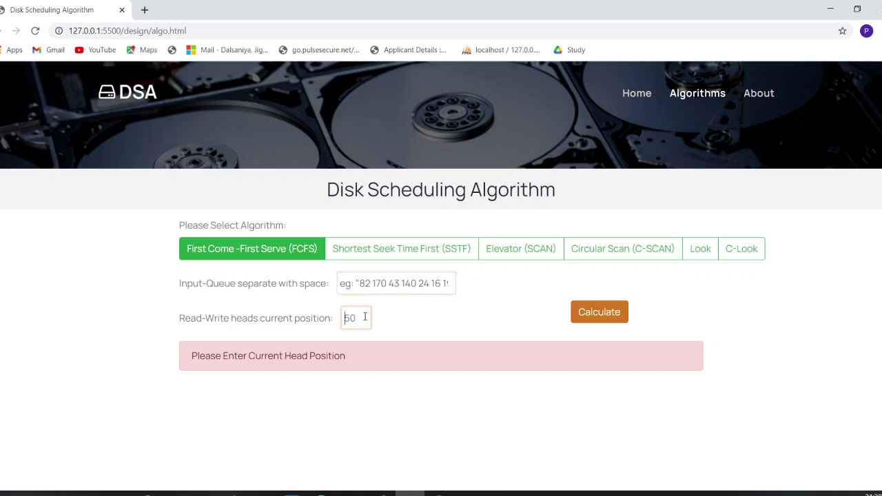
{"action": "left_click", "coordinate": [393, 284]}
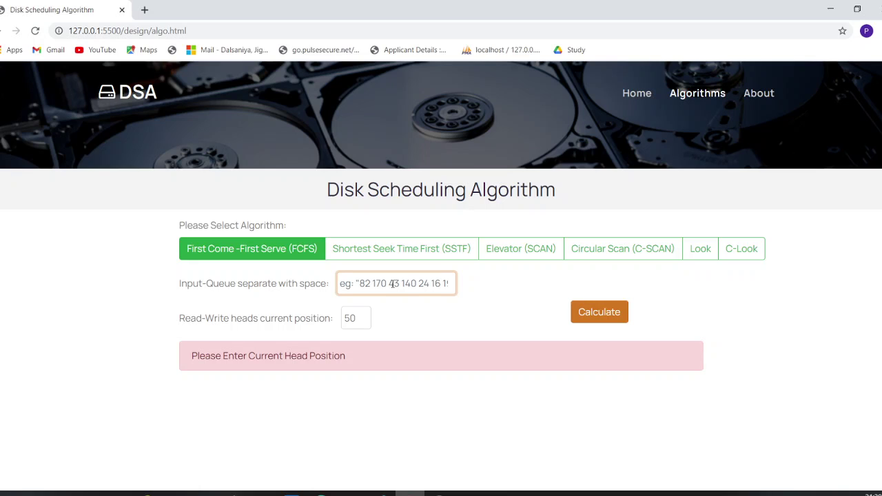
{"action": "type", "text": "25 "}
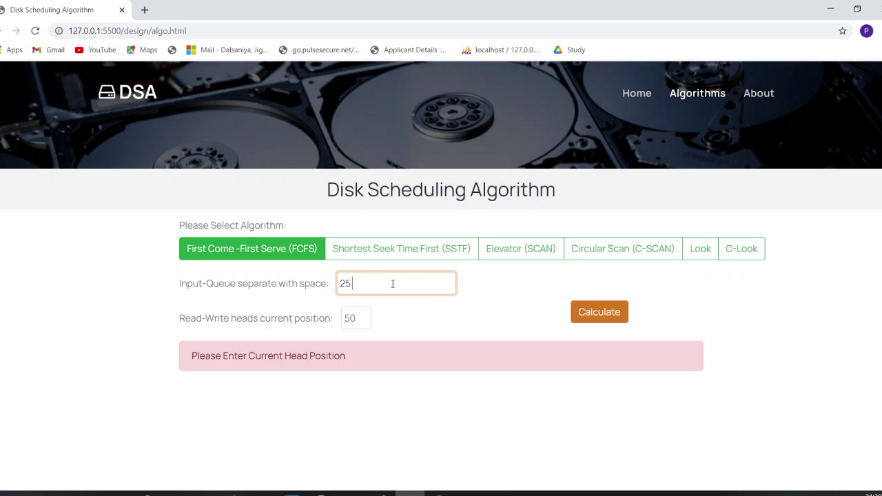
{"action": "type", "text": "45 63 98 74 13"}
{"action": "left_click", "coordinate": [352, 318]}
{"action": "type", "text": "50"}
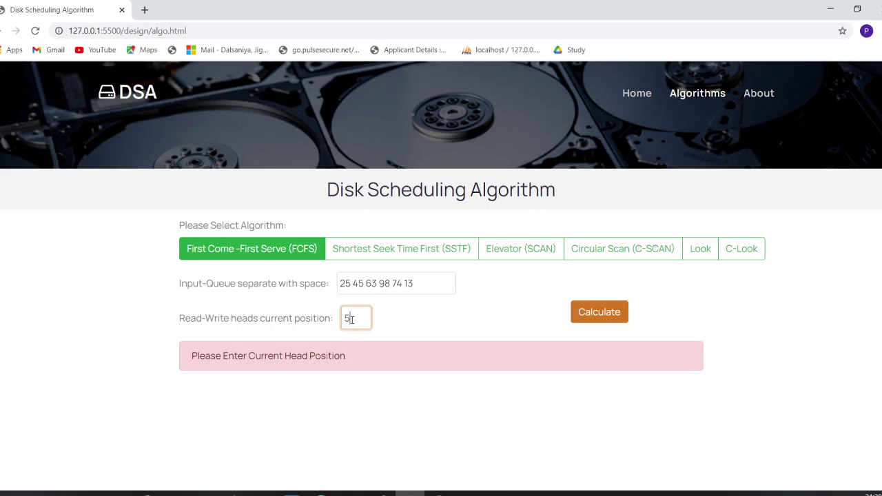
{"action": "left_click", "coordinate": [591, 312]}
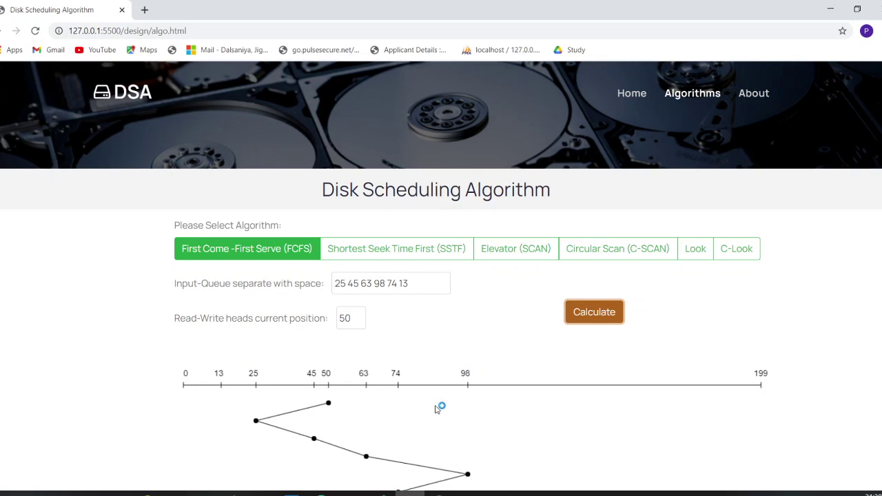
{"action": "scroll", "coordinate": [439, 405], "scroll_direction": "down", "scroll_amount": 1}
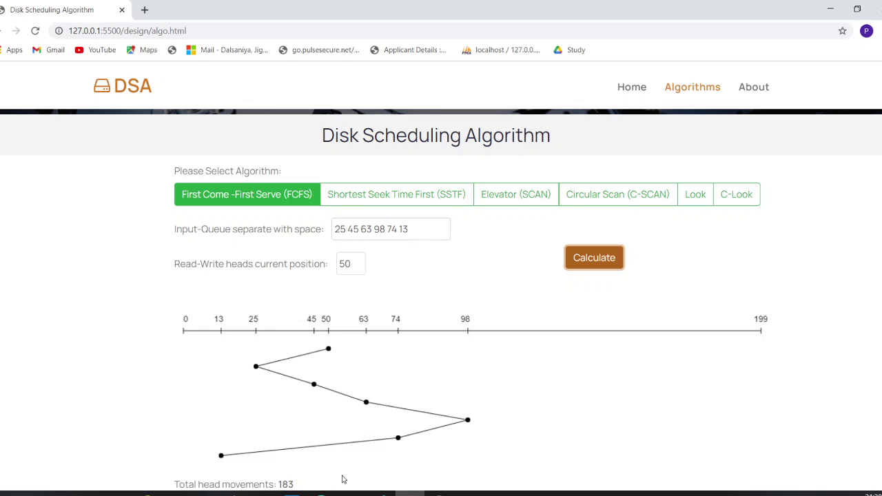
{"action": "scroll", "coordinate": [418, 352], "scroll_direction": "up", "scroll_amount": 1}
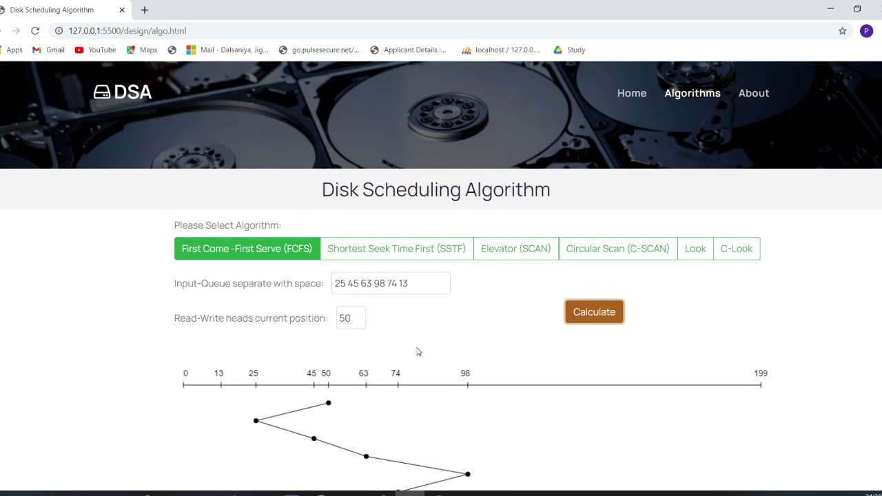
- Recalculate with SSTF on the same queue and head 50, totalling 143 movements
{"action": "left_click", "coordinate": [400, 253]}
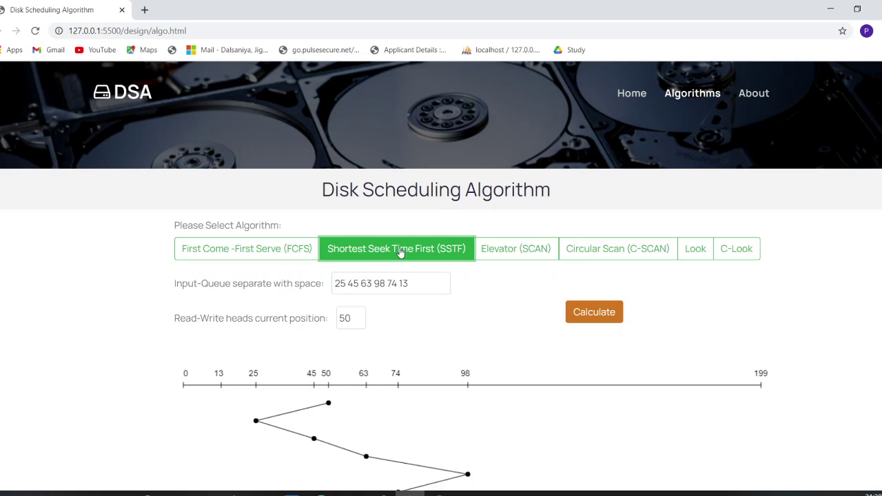
{"action": "left_click", "coordinate": [411, 285]}
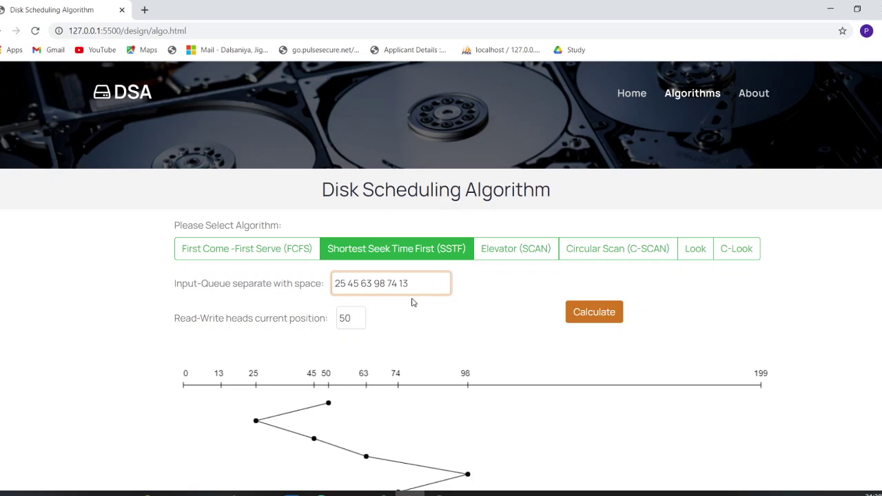
{"action": "left_click", "coordinate": [357, 316]}
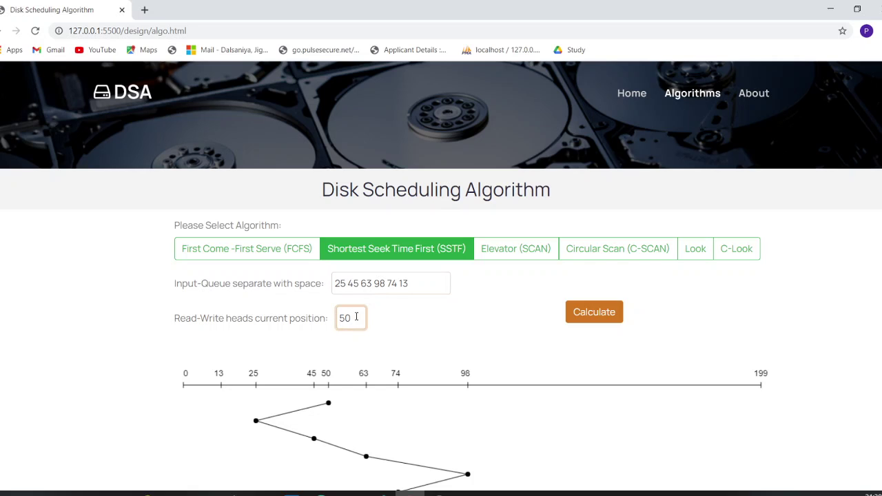
{"action": "left_click", "coordinate": [593, 315]}
{"action": "scroll", "coordinate": [489, 390], "scroll_direction": "down", "scroll_amount": 1}
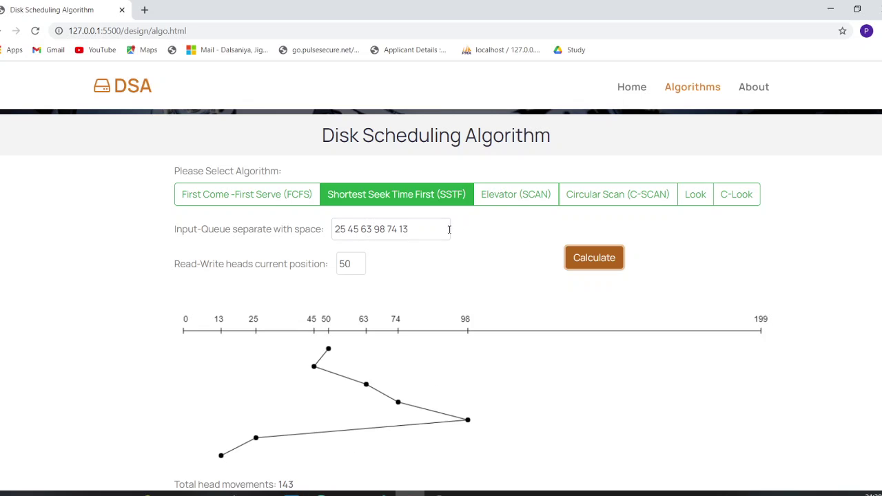
{"action": "left_click", "coordinate": [504, 199]}
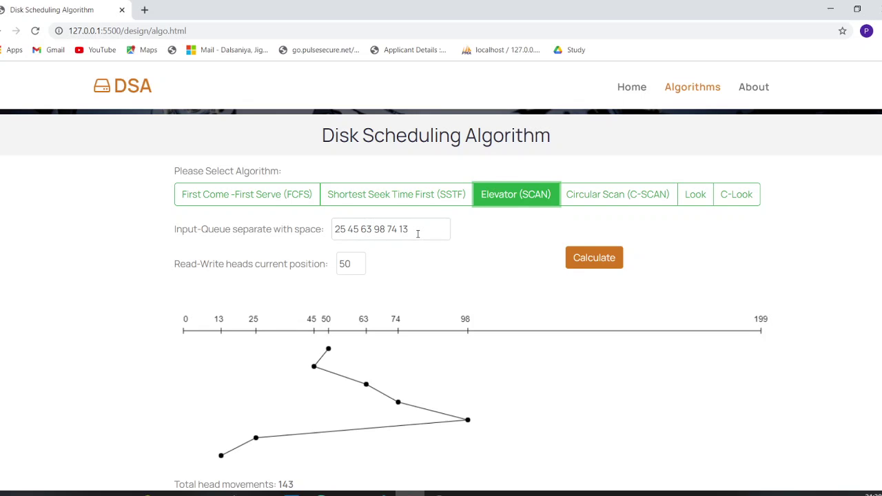
- Calculate the Elevator (SCAN) graph for the same queue, totalling 148 movements
{"action": "left_click", "coordinate": [421, 229]}
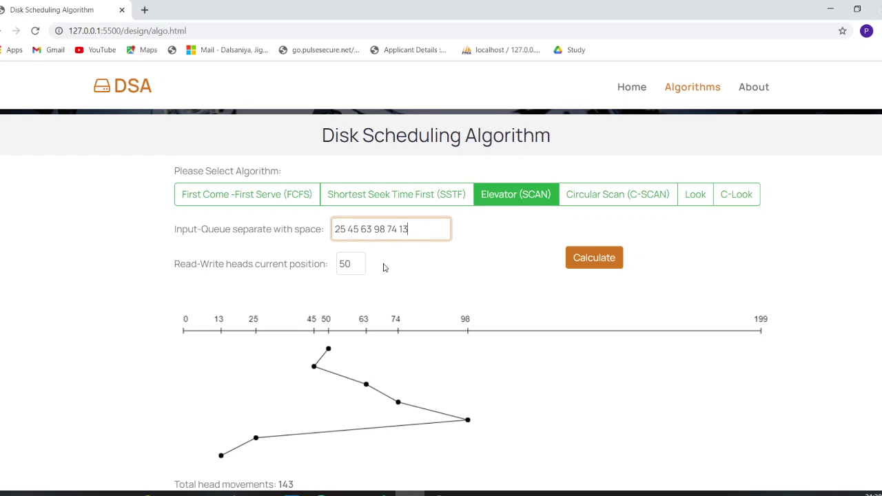
{"action": "left_click", "coordinate": [352, 270]}
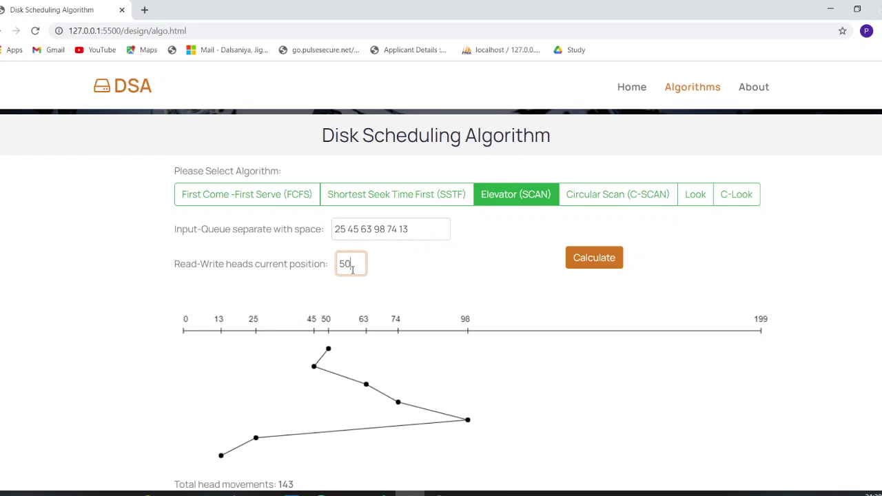
{"action": "left_click", "coordinate": [583, 264]}
{"action": "scroll", "coordinate": [379, 361], "scroll_direction": "down", "scroll_amount": 1}
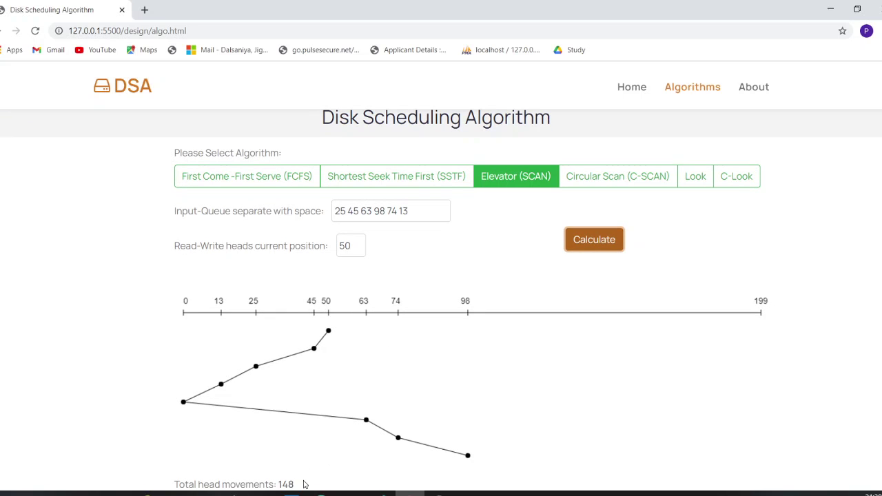
- Calculate the Circular Scan (C-SCAN) graph reaching 199, totalling 186 movements
{"action": "left_click", "coordinate": [613, 176]}
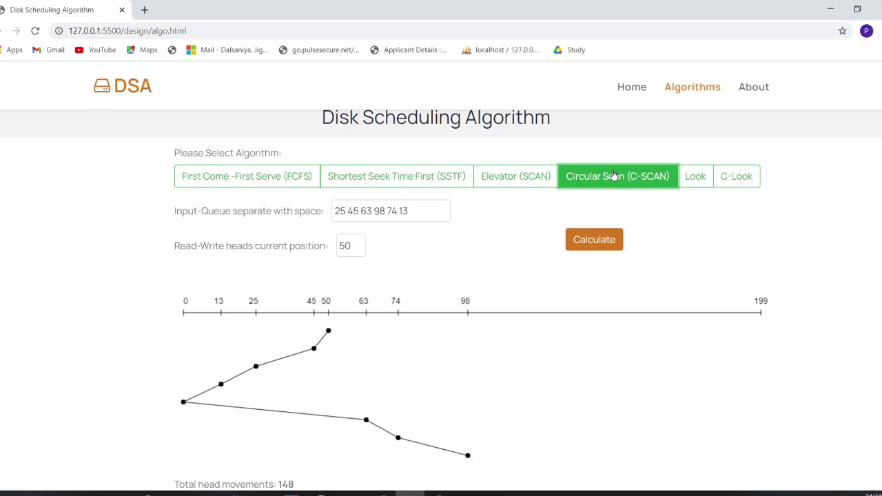
{"action": "left_click", "coordinate": [415, 209]}
{"action": "left_click", "coordinate": [354, 247]}
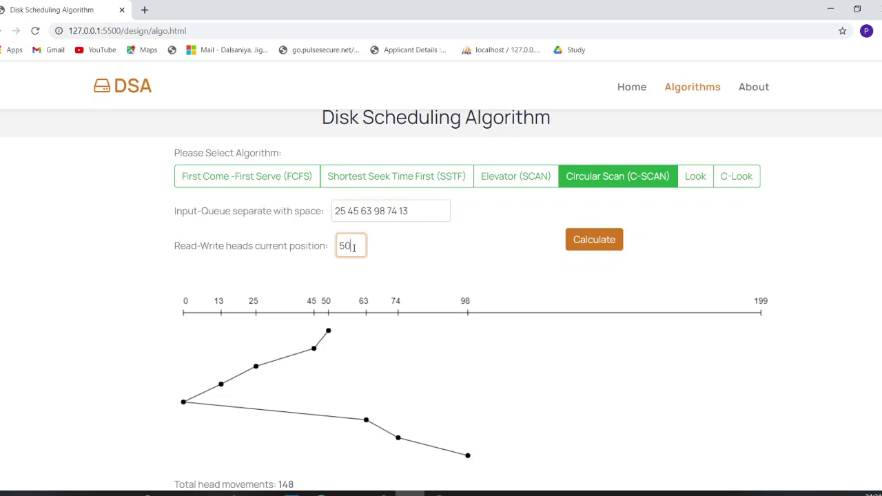
{"action": "left_click", "coordinate": [606, 249]}
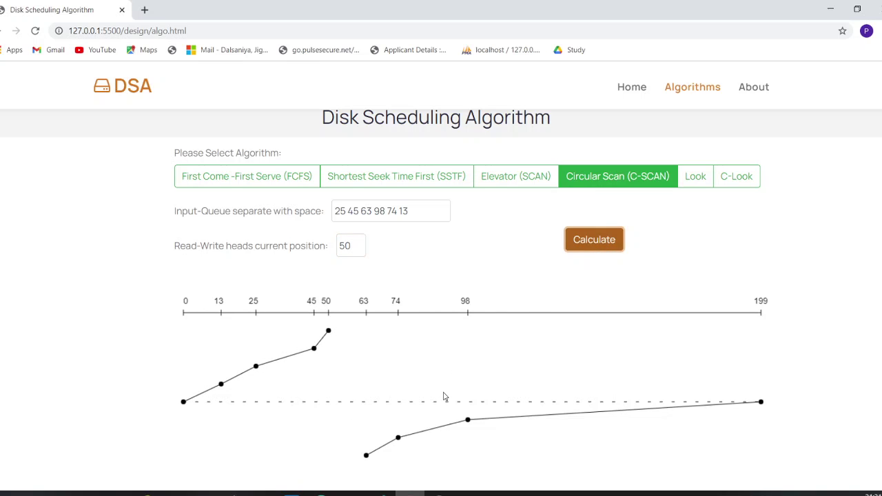
{"action": "scroll", "coordinate": [445, 395], "scroll_direction": "down", "scroll_amount": 1}
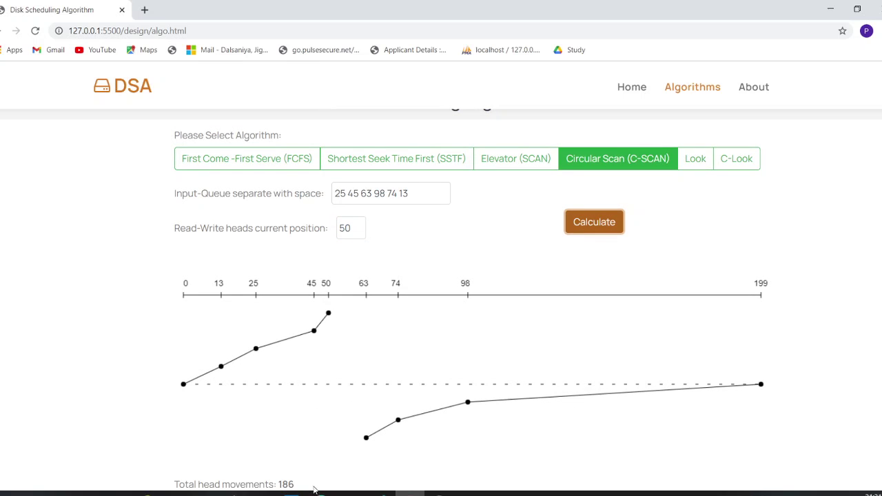
{"action": "left_click", "coordinate": [690, 162]}
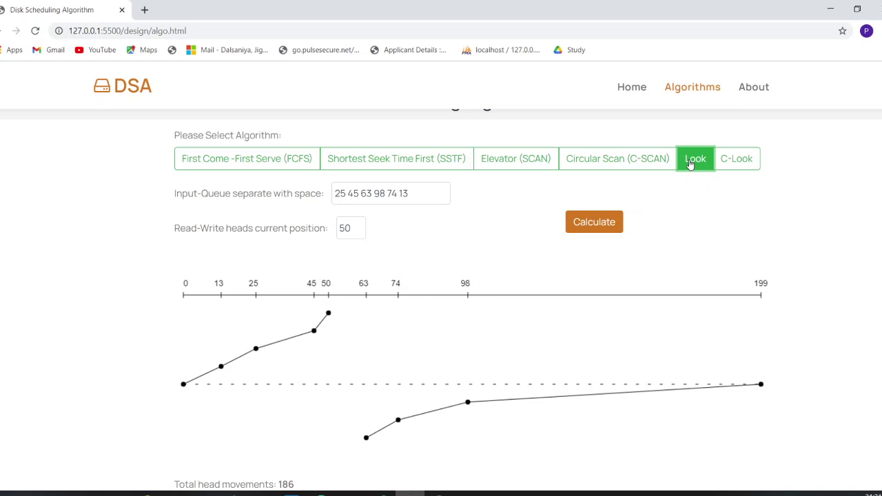
- Calculate the Look graph for the same queue, totalling 133 movements
{"action": "left_click", "coordinate": [438, 190]}
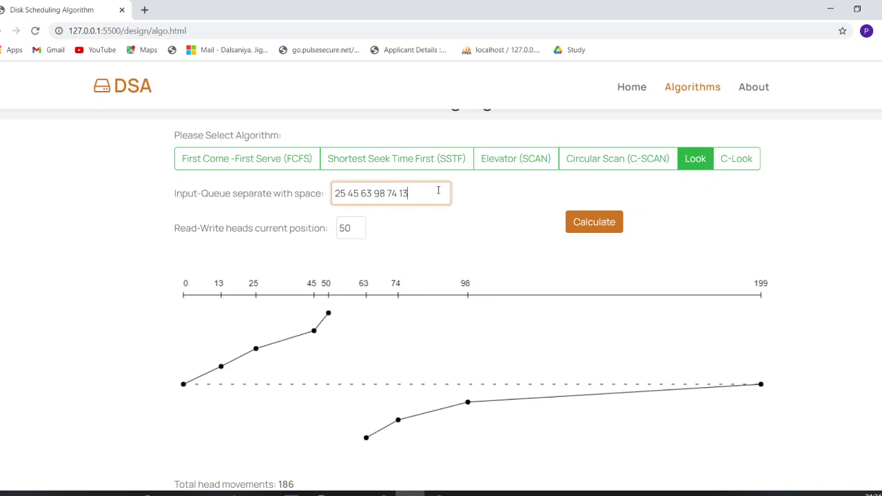
{"action": "left_click", "coordinate": [357, 228]}
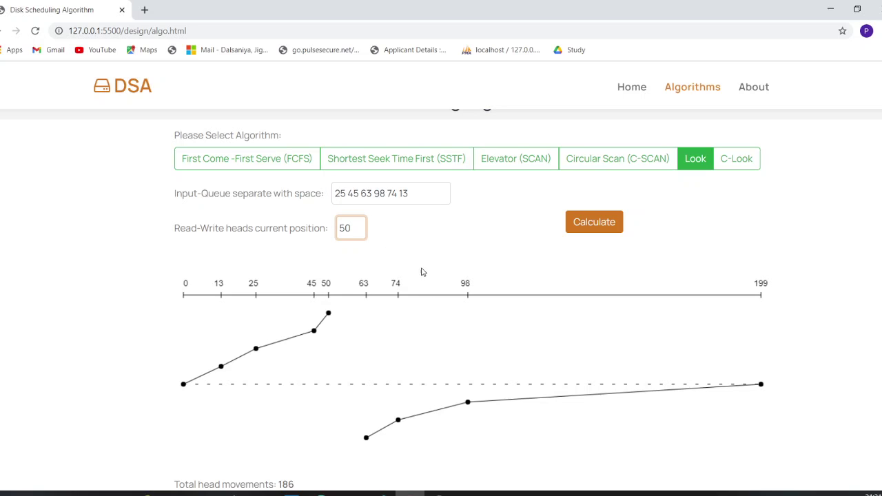
{"action": "left_click", "coordinate": [600, 221]}
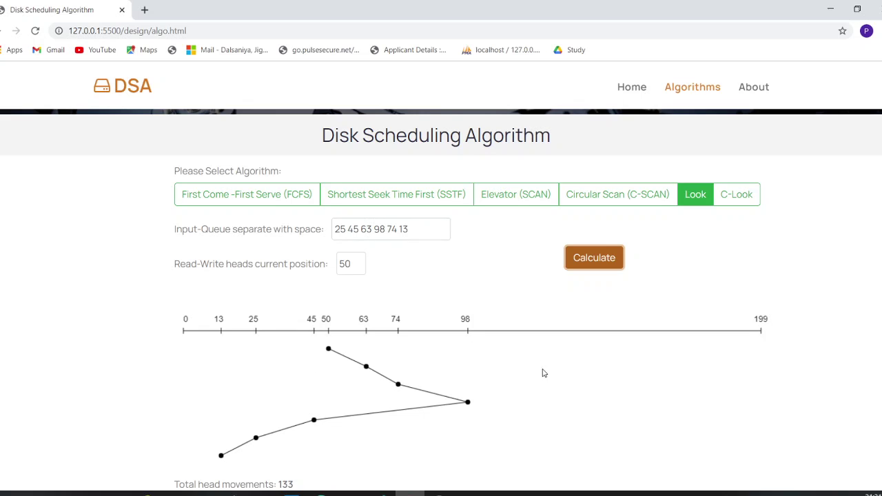
- Calculate the C-Look graph, jumping from 98 back to 13, totalling 165 movements
{"action": "left_click", "coordinate": [727, 206]}
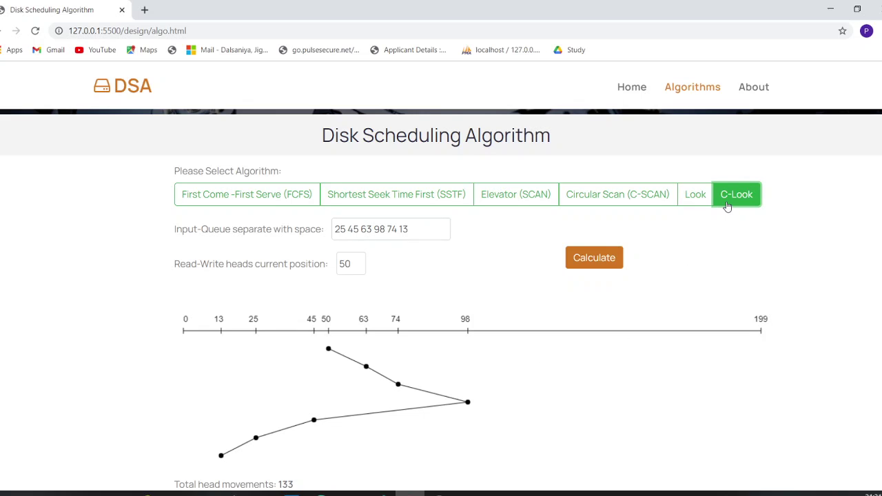
{"action": "left_click", "coordinate": [421, 235]}
{"action": "left_click", "coordinate": [352, 265]}
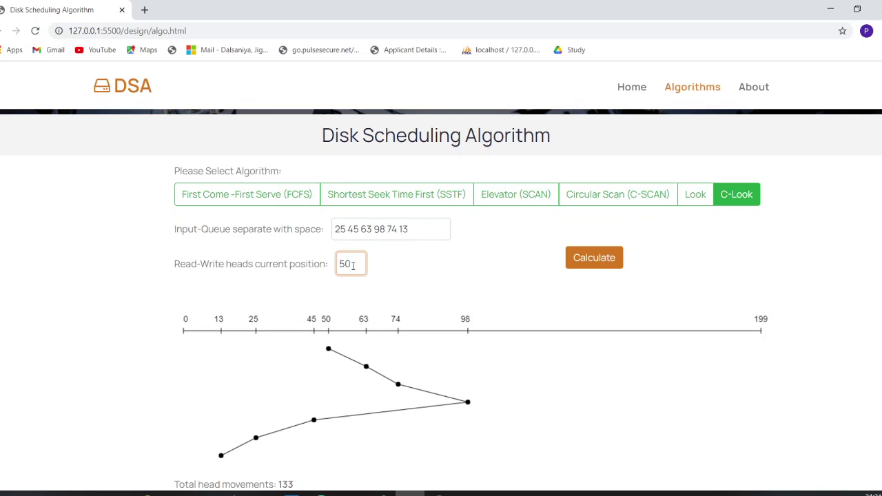
{"action": "left_click", "coordinate": [602, 258]}
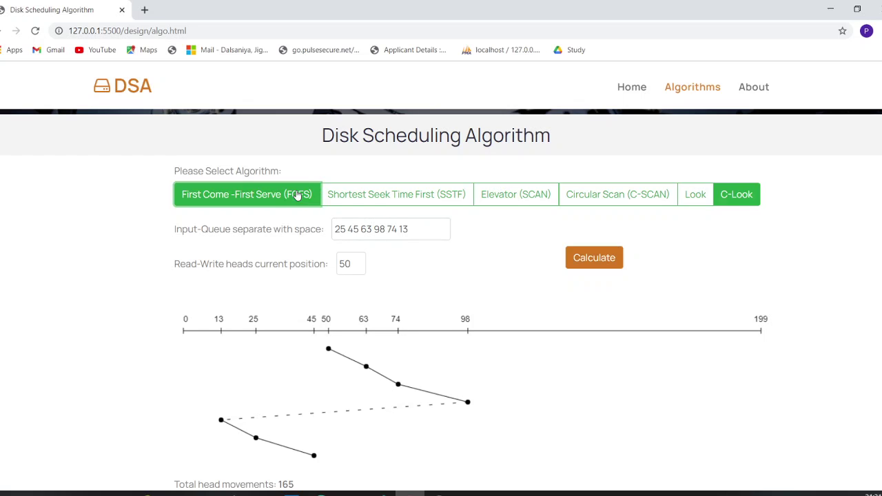
- Reselect SSTF, Elevator (SCAN) and Circular Scan (C-SCAN) in turn
{"action": "left_click", "coordinate": [378, 199]}
{"action": "left_click", "coordinate": [497, 199]}
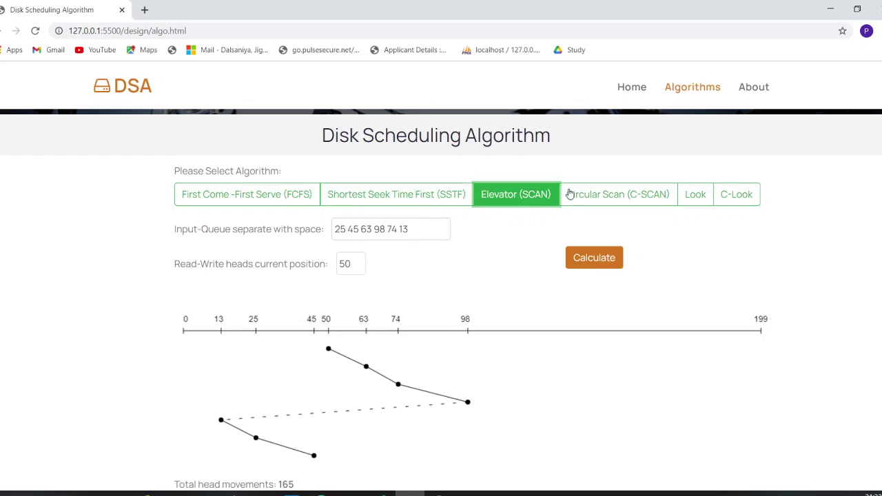
{"action": "left_click", "coordinate": [590, 193]}
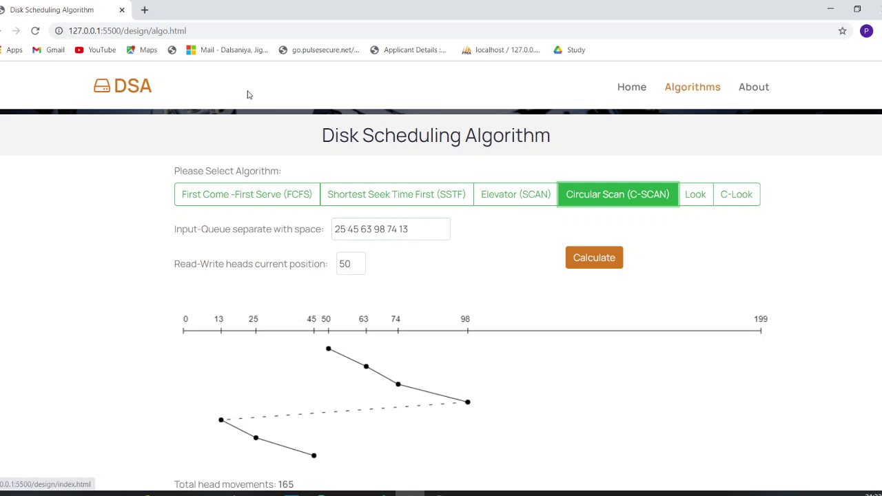
- Return to the home page via the DSA navbar logo
{"action": "left_click", "coordinate": [127, 96]}
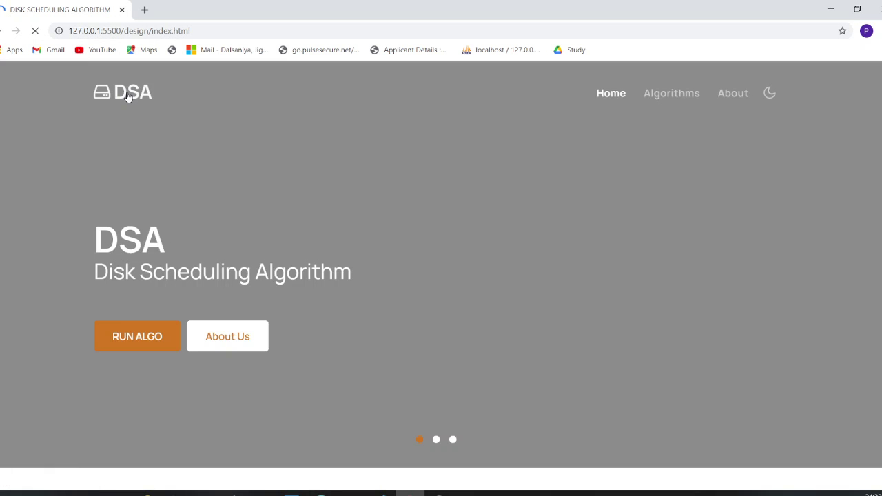